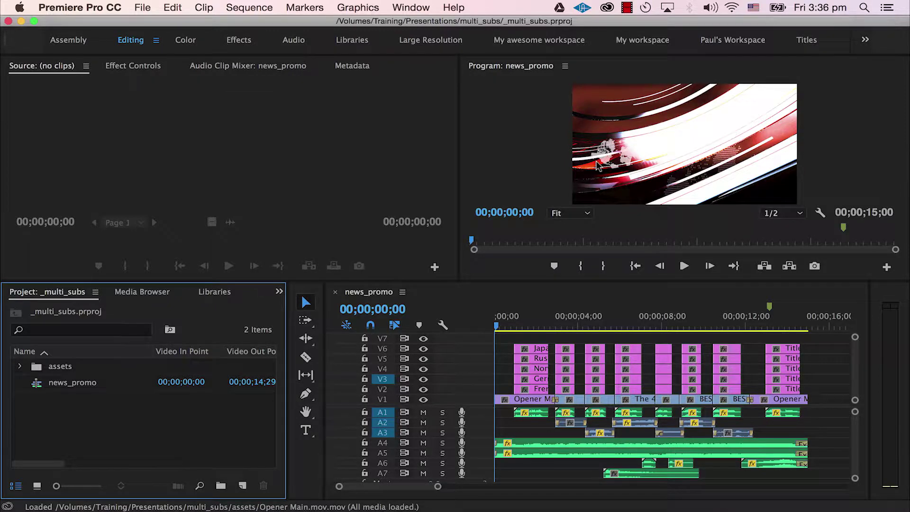
Switch to Chrome to view the Apress page for The Cool Stuff in Premiere Pro and return to Premiere Pro
key(super+Tab)
key(super+Tab)
key(super+Tab)
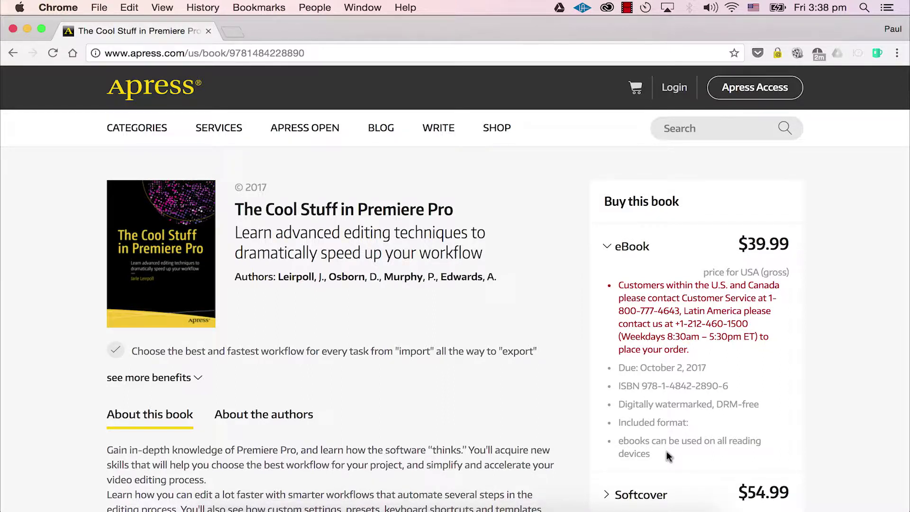
key(super+Tab)
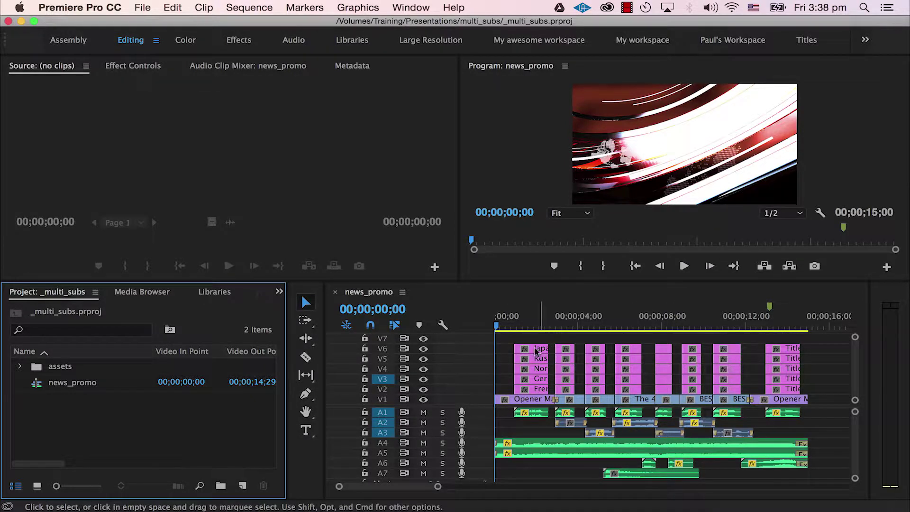
Inspect the stacked language titles in the news_promo timeline at several points between about 1;19 and 6;18
click(528, 327)
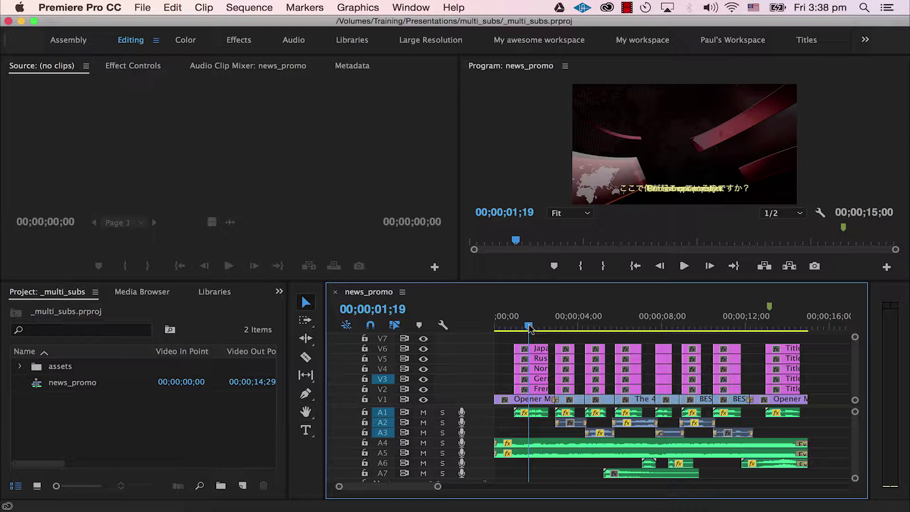
key(=)
key(=)
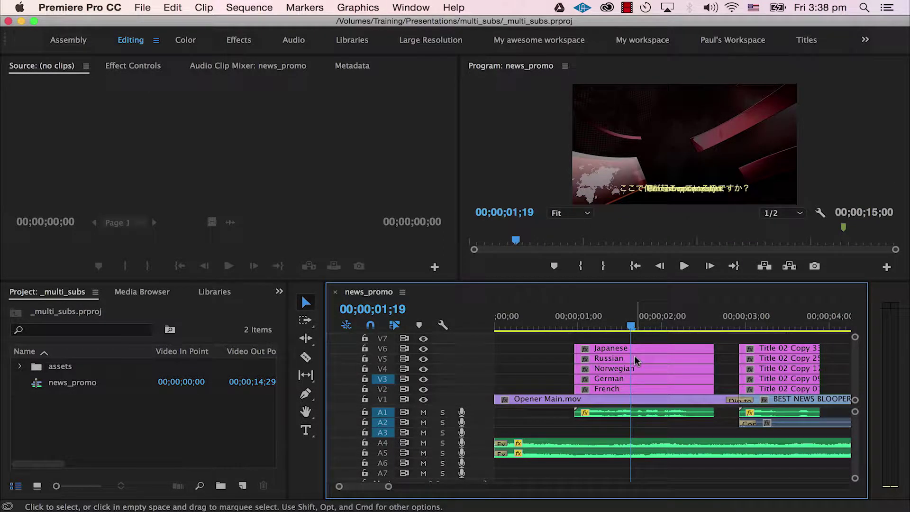
key(minus)
key(minus)
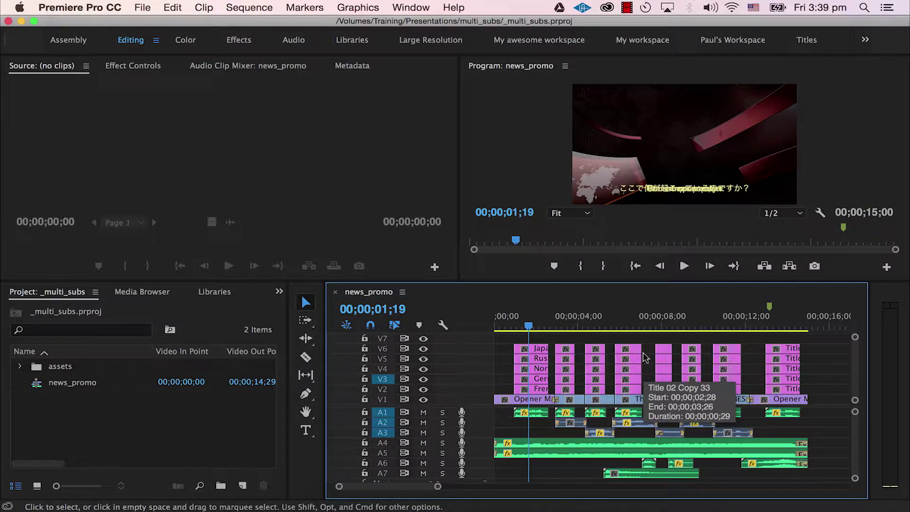
click(561, 324)
click(596, 326)
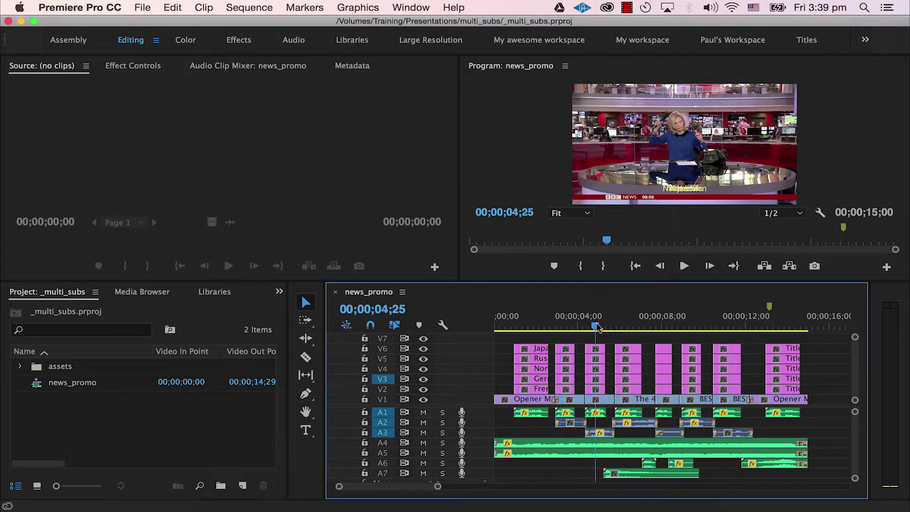
click(634, 325)
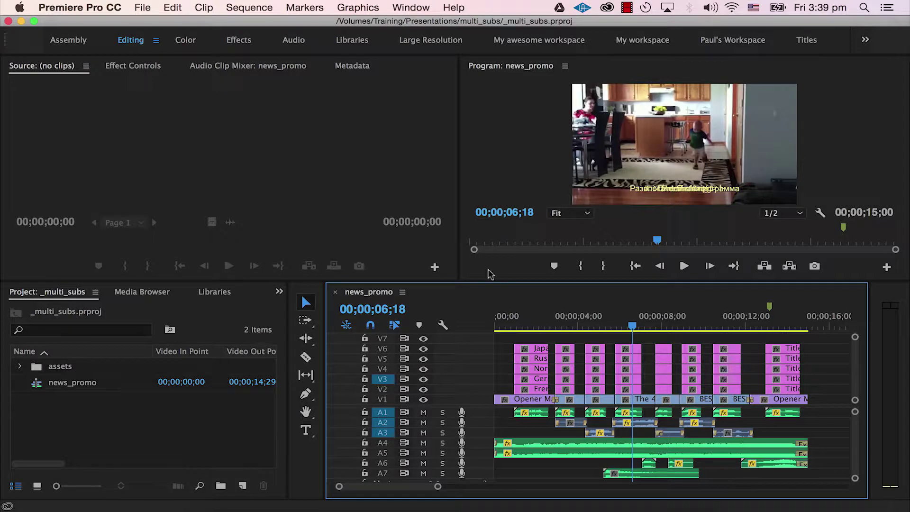
Hide the output of subtitle tracks V6 through V2 and make only the Russian track V5 visible again
click(423, 349)
click(423, 359)
click(423, 369)
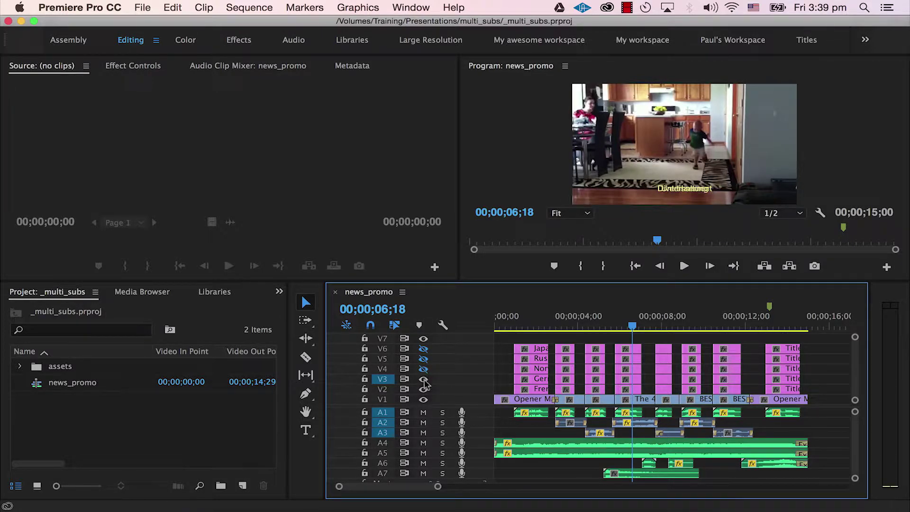
click(423, 379)
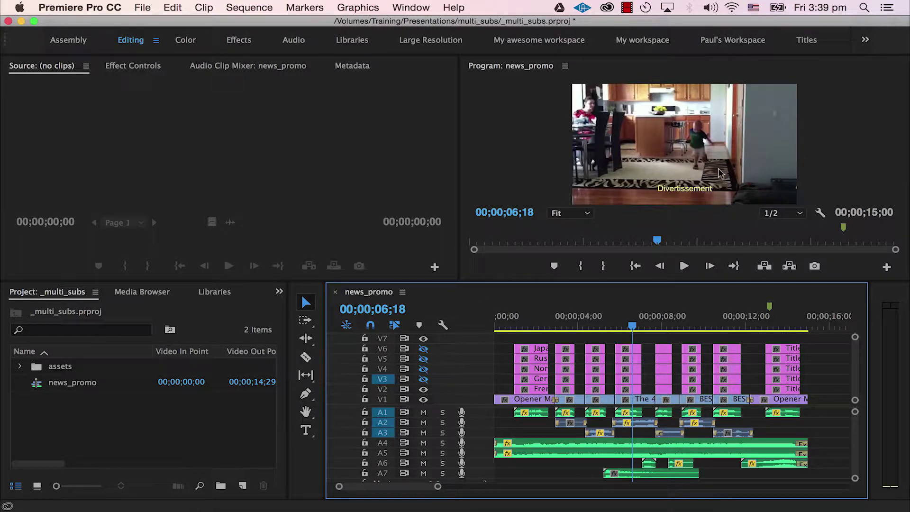
click(424, 389)
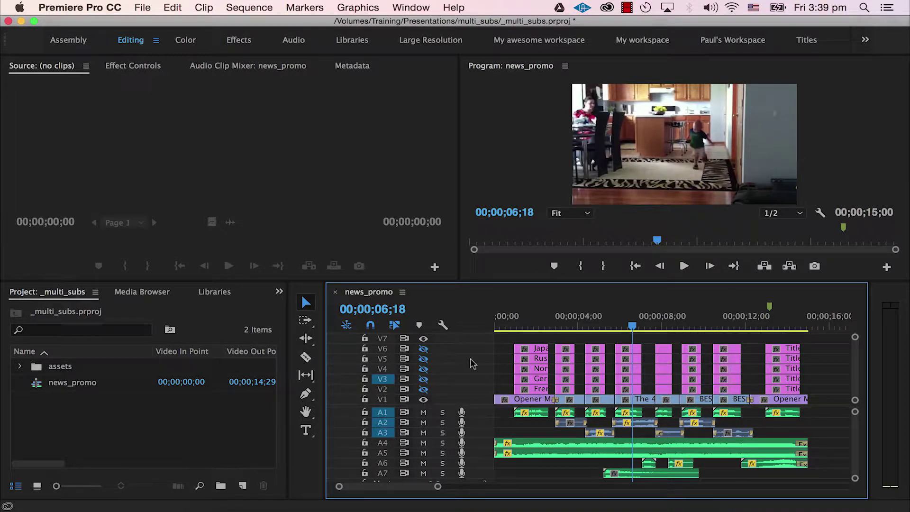
click(423, 359)
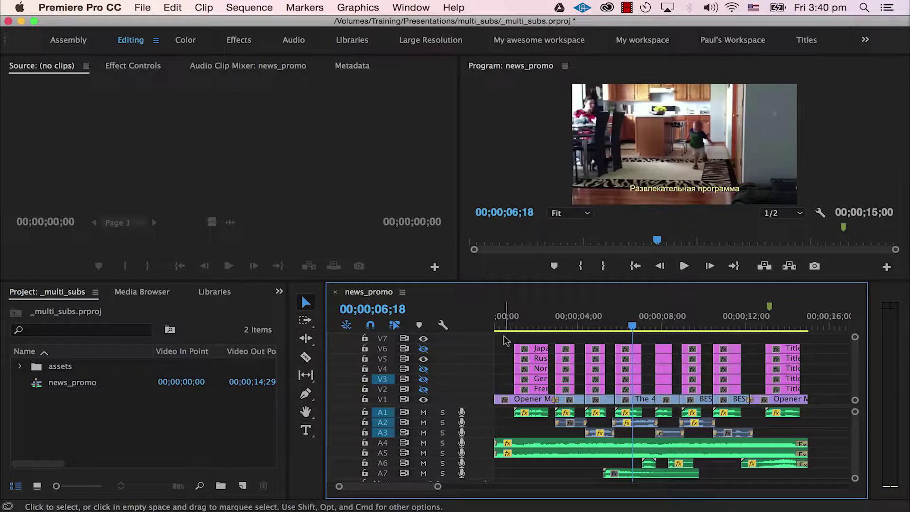
Nest all title clips on tracks V2 to V6 into a sequence named subtitles
drag(505, 338, 803, 391)
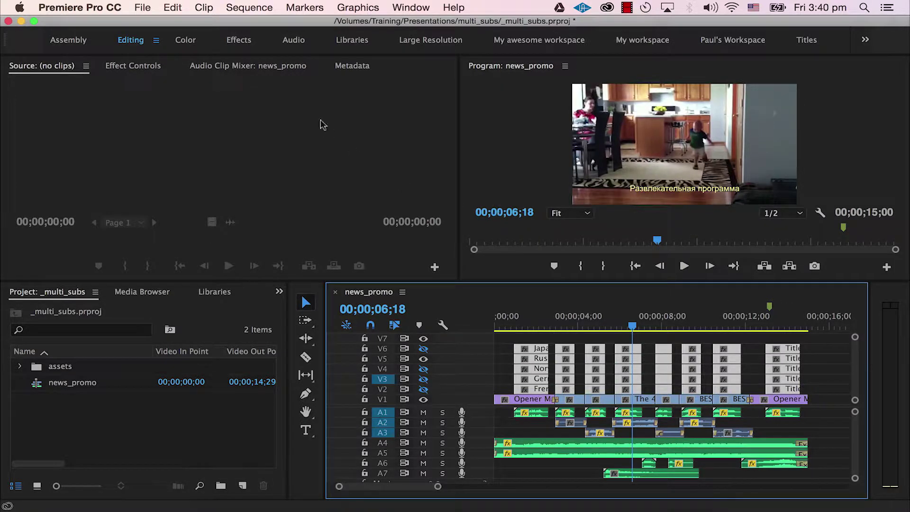
click(203, 7)
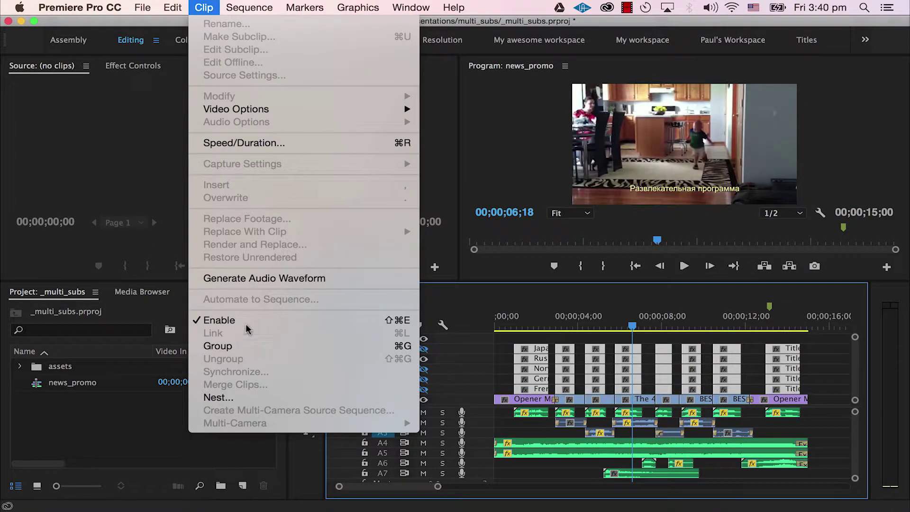
click(243, 398)
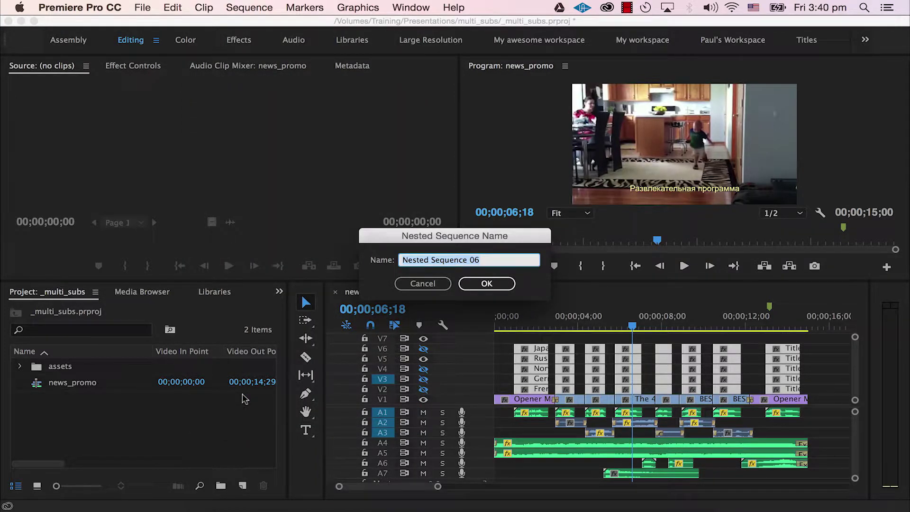
text(subtitles)
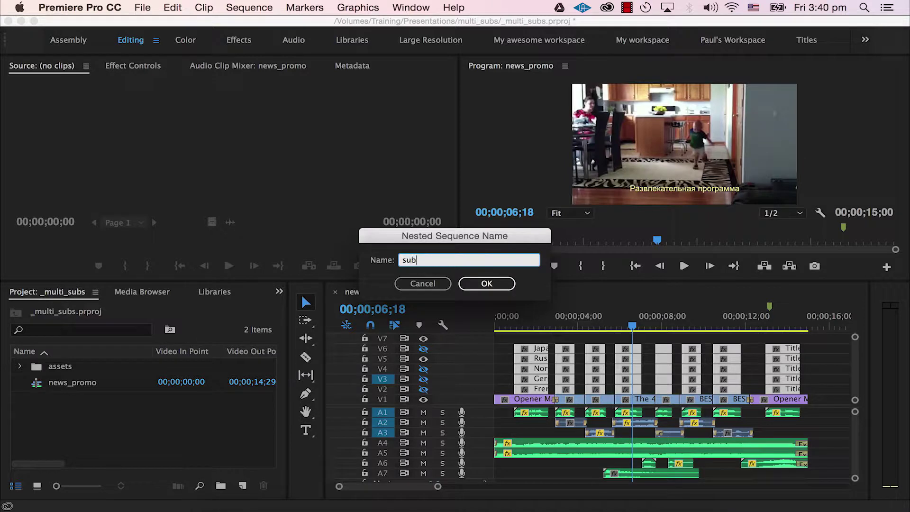
click(486, 282)
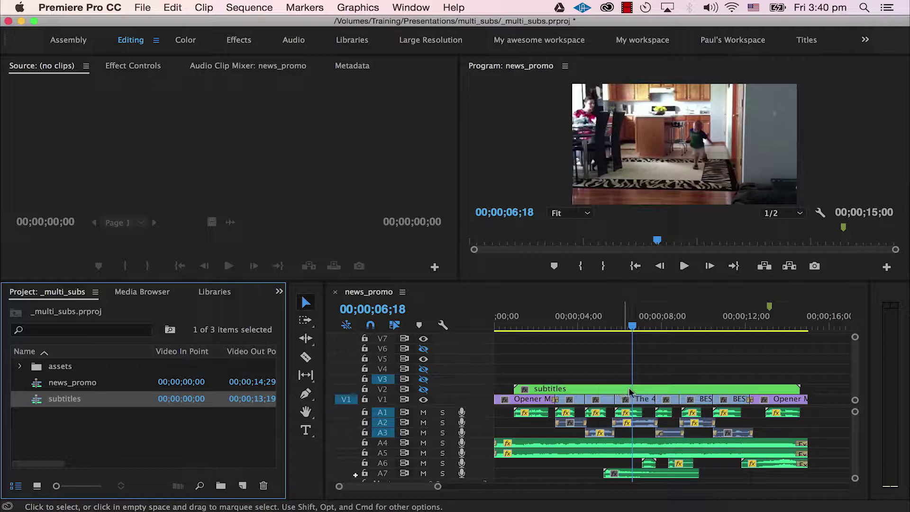
Open the nested subtitles sequence and delete all of its empty video tracks
click(606, 390)
double_click(609, 390)
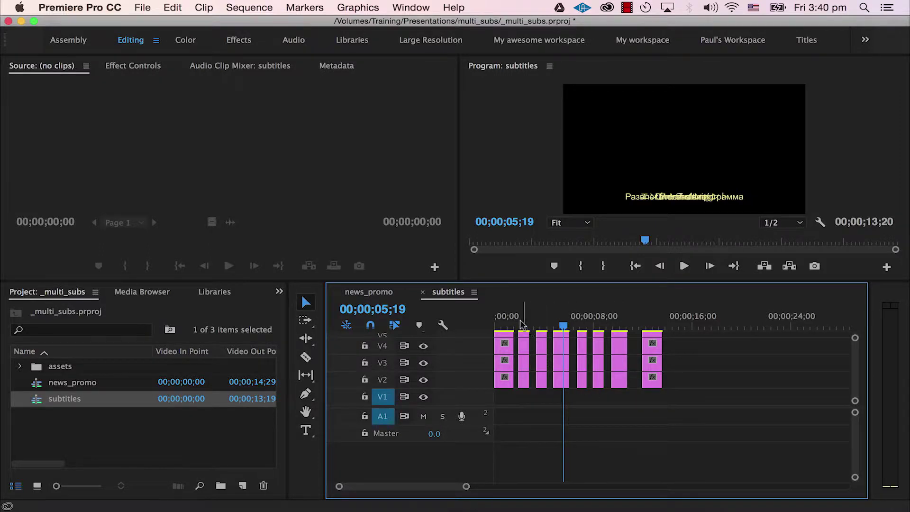
click(495, 324)
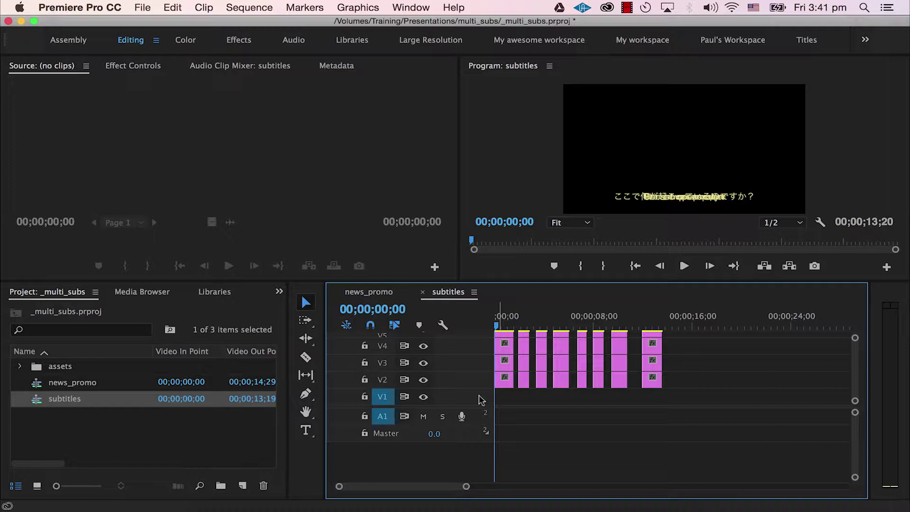
click(243, 8)
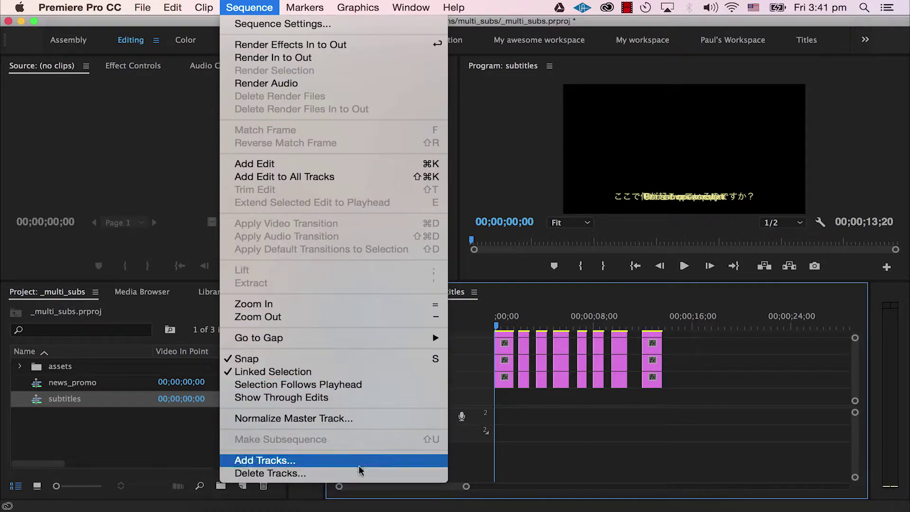
click(363, 474)
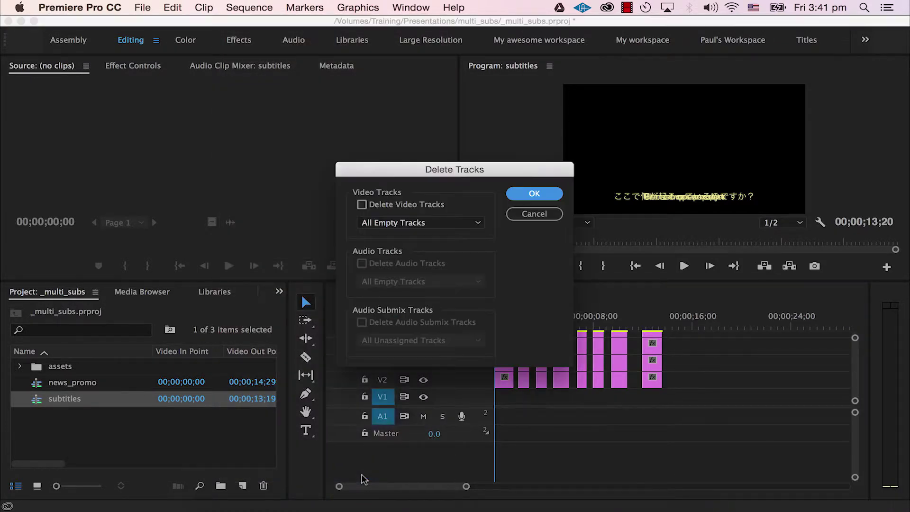
click(400, 205)
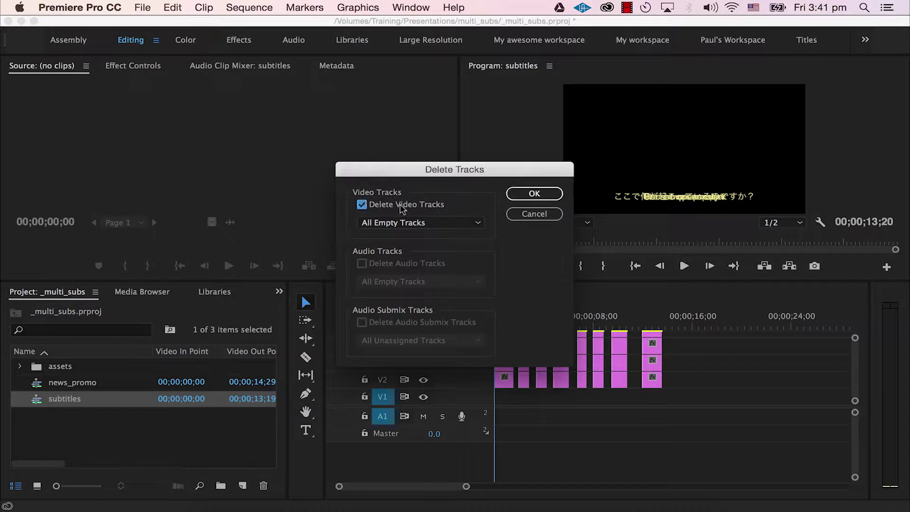
click(526, 194)
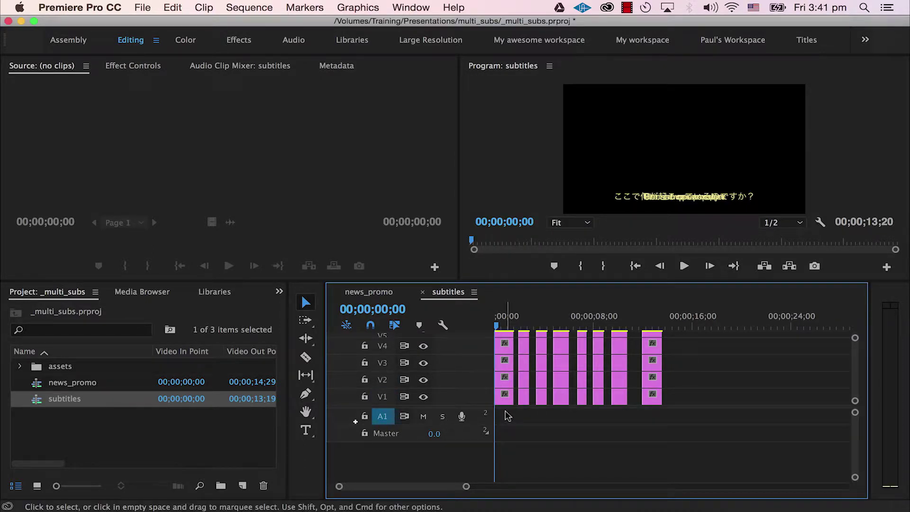
key(=)
key(=)
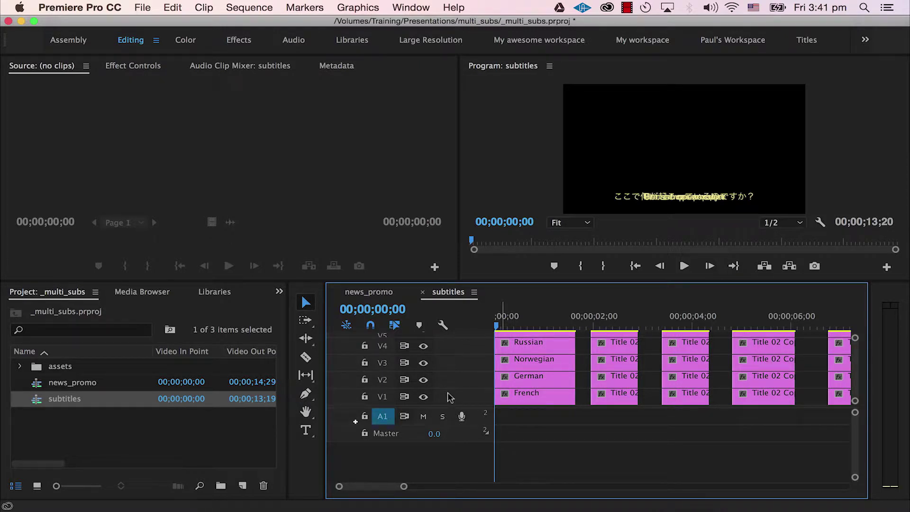
Return to the news_promo sequence, place the playhead at 00;00;02;15 and turn on the output of track V2
click(383, 295)
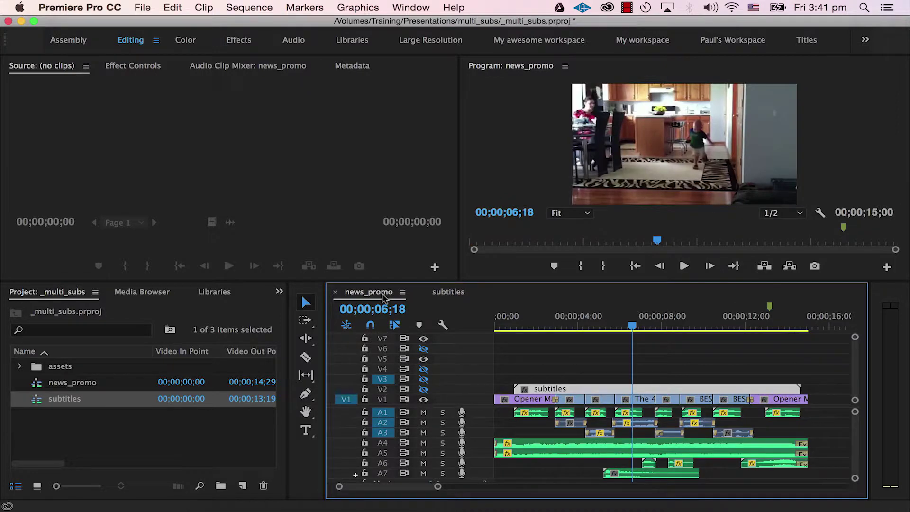
click(530, 326)
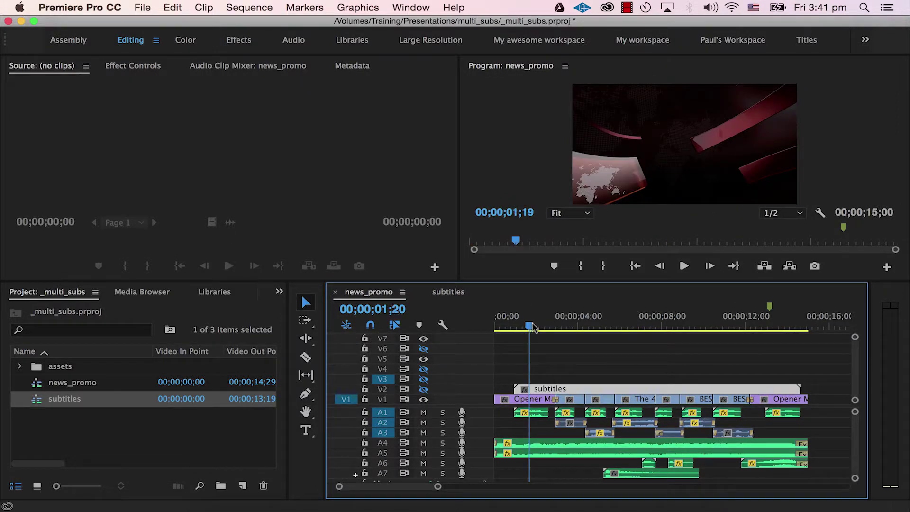
drag(532, 327, 549, 327)
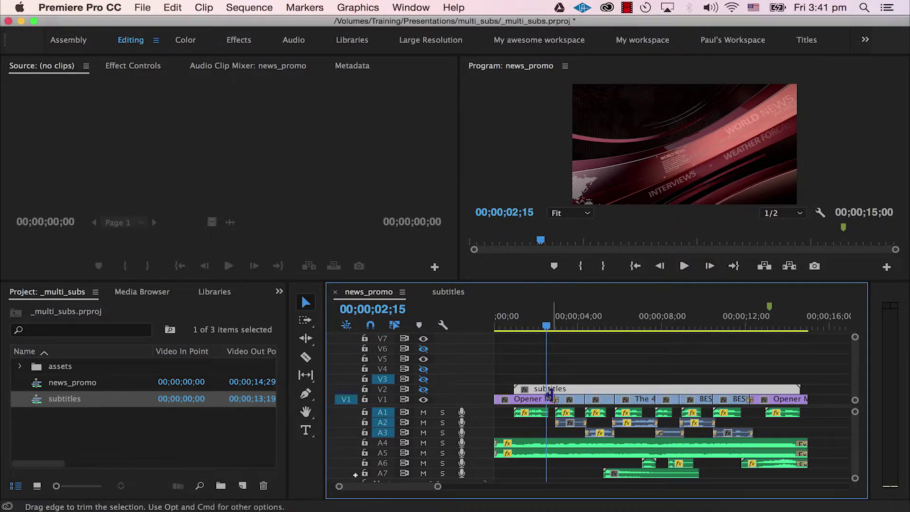
click(424, 389)
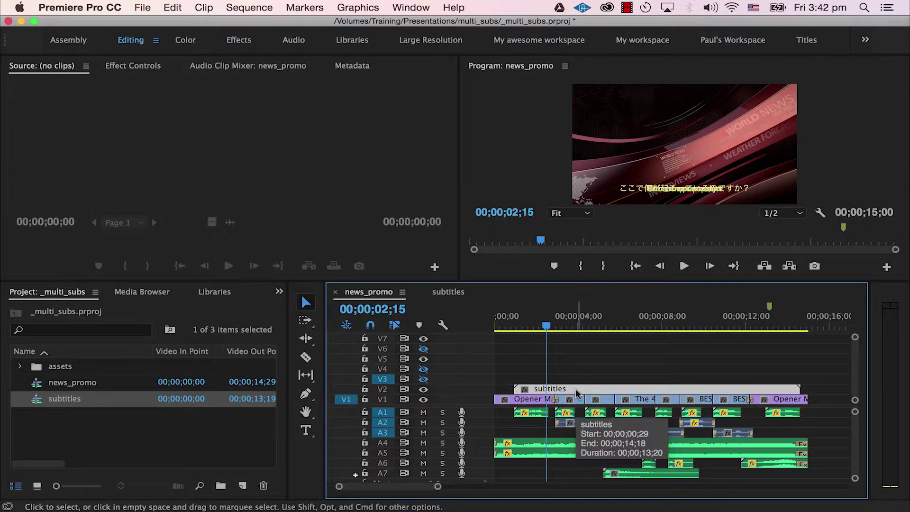
Enable Multi-Camera on the nested subtitles clip on track V2
click(207, 7)
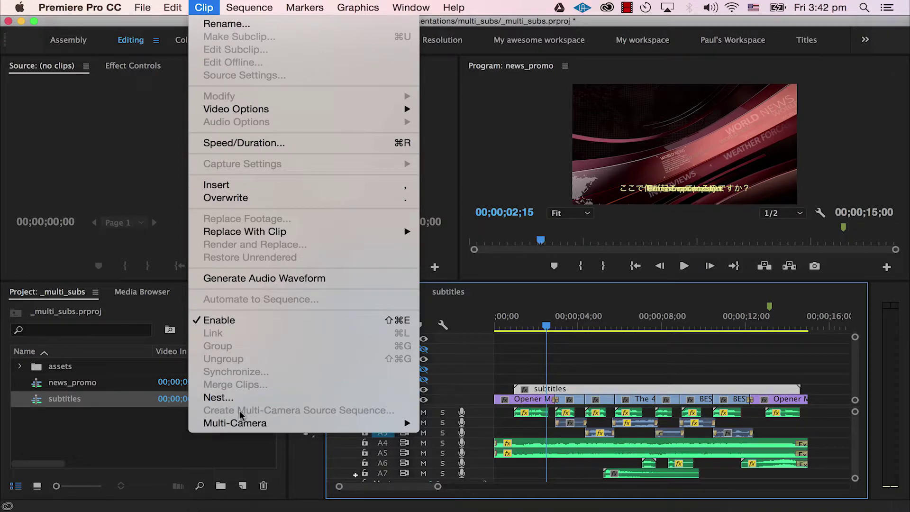
mouse_move(241, 427)
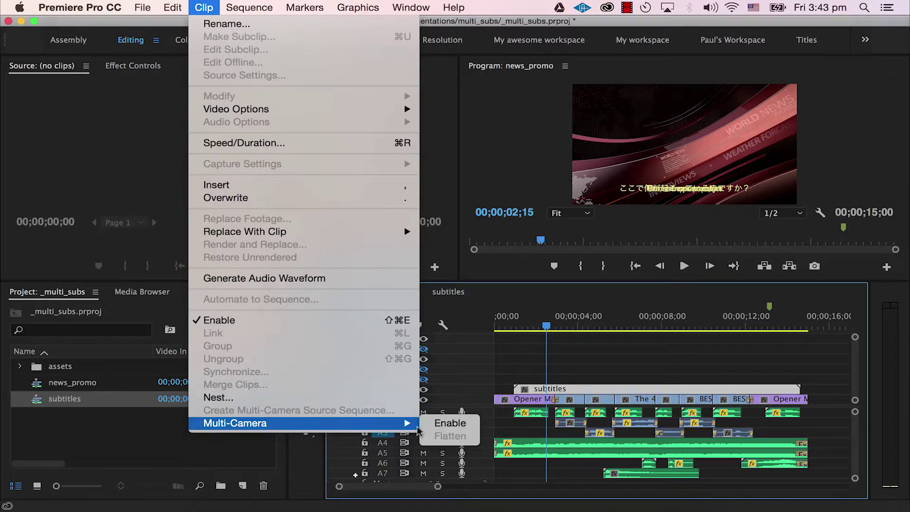
click(430, 422)
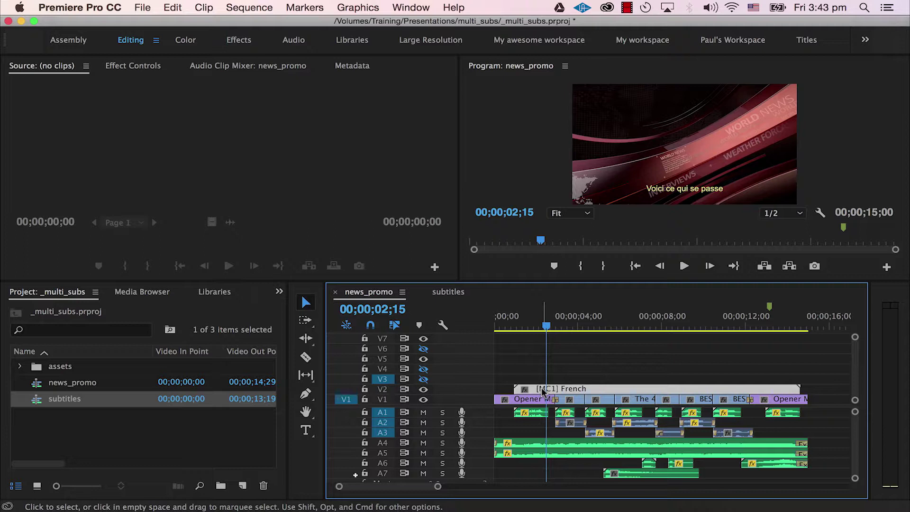
Switch the multi-camera subtitles clip to German (camera 2) and on to Japanese (camera 5), scrubbing the timeline to check each language
key(2)
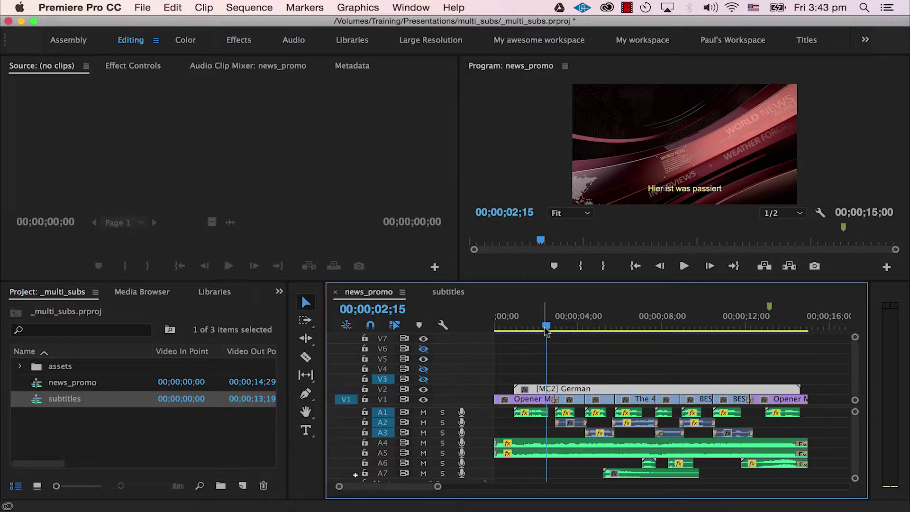
drag(546, 331, 724, 330)
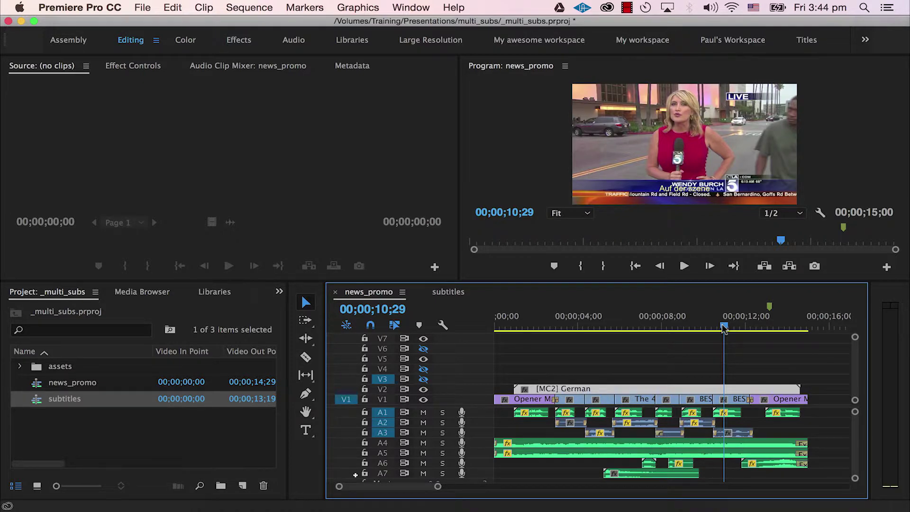
key(5)
drag(724, 330, 599, 328)
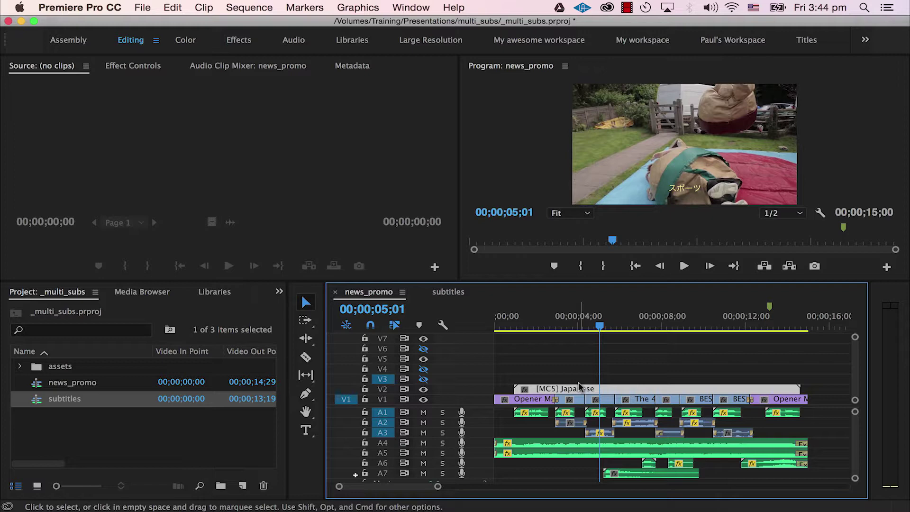
Check the track order of the French, German, Norwegian and Russian titles in the subtitles sequence and return to news_promo
click(450, 293)
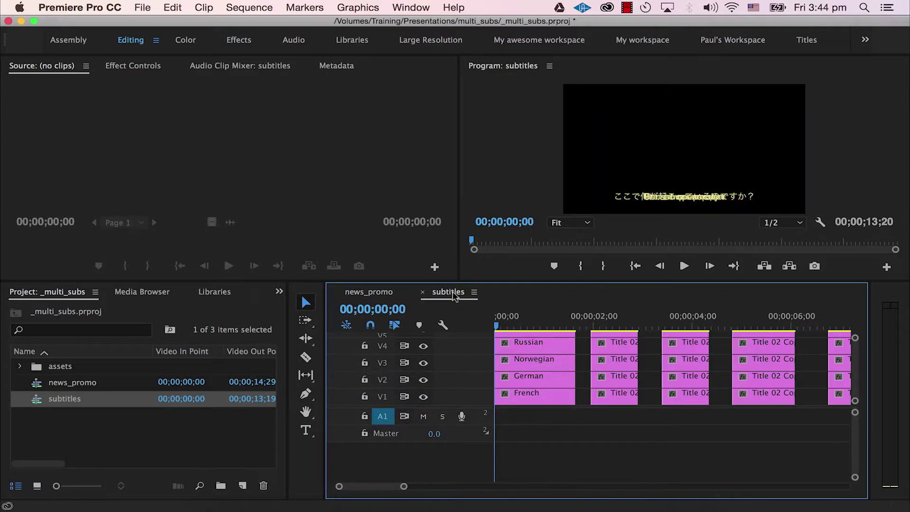
click(552, 399)
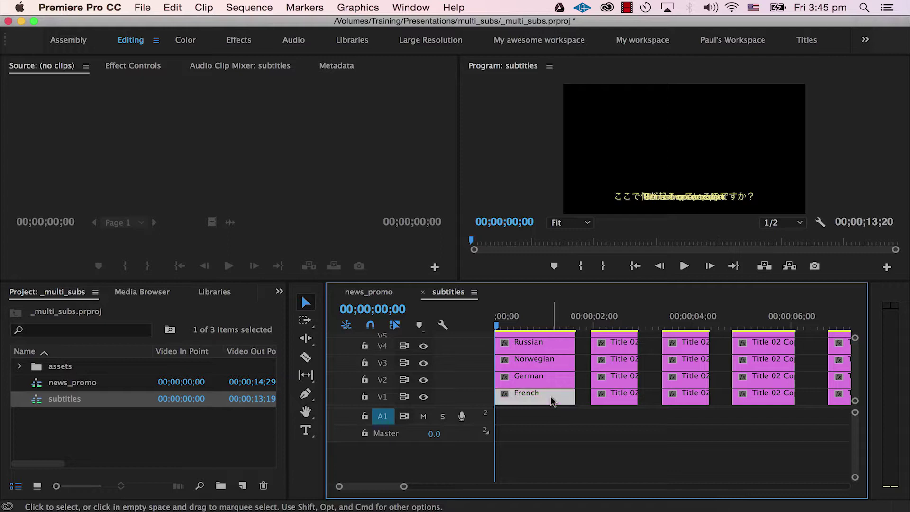
click(550, 385)
click(549, 364)
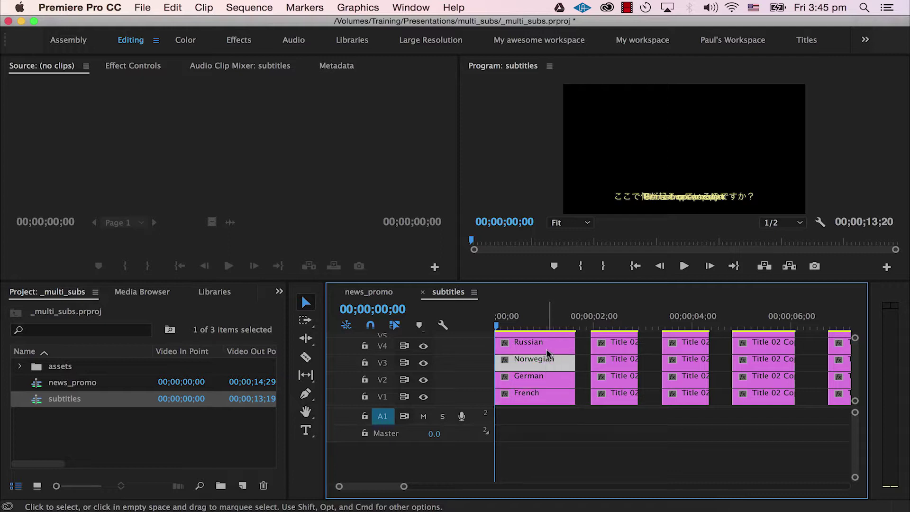
click(548, 352)
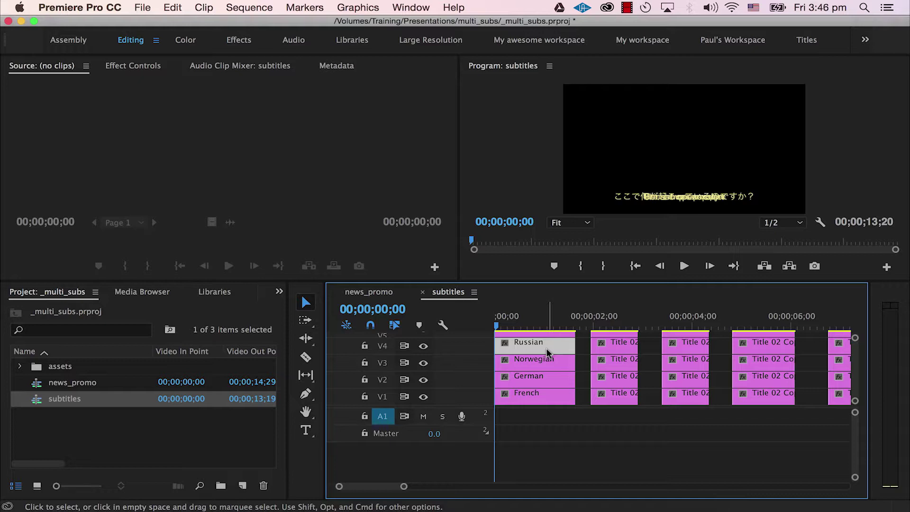
click(378, 293)
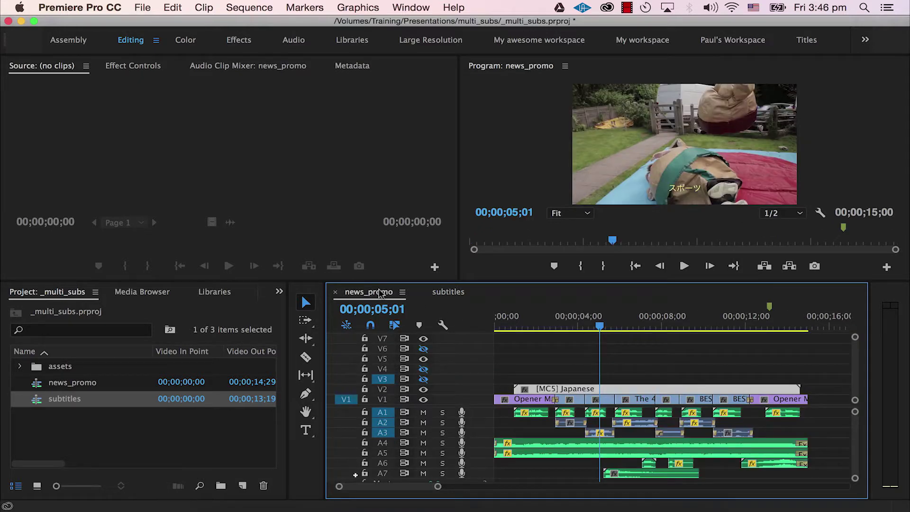